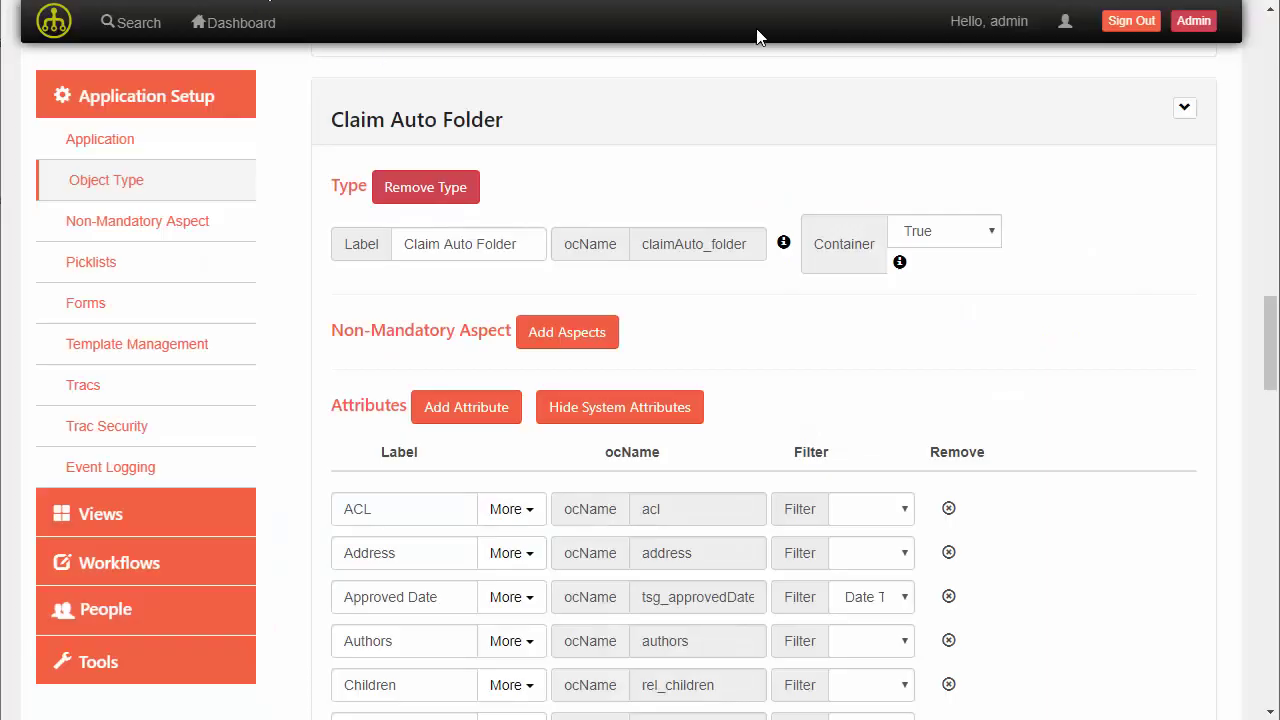
# Return to the dashboard and open Claim Auto-1045 Brockland Court from Recent Folders
pyautogui.click(233, 22)
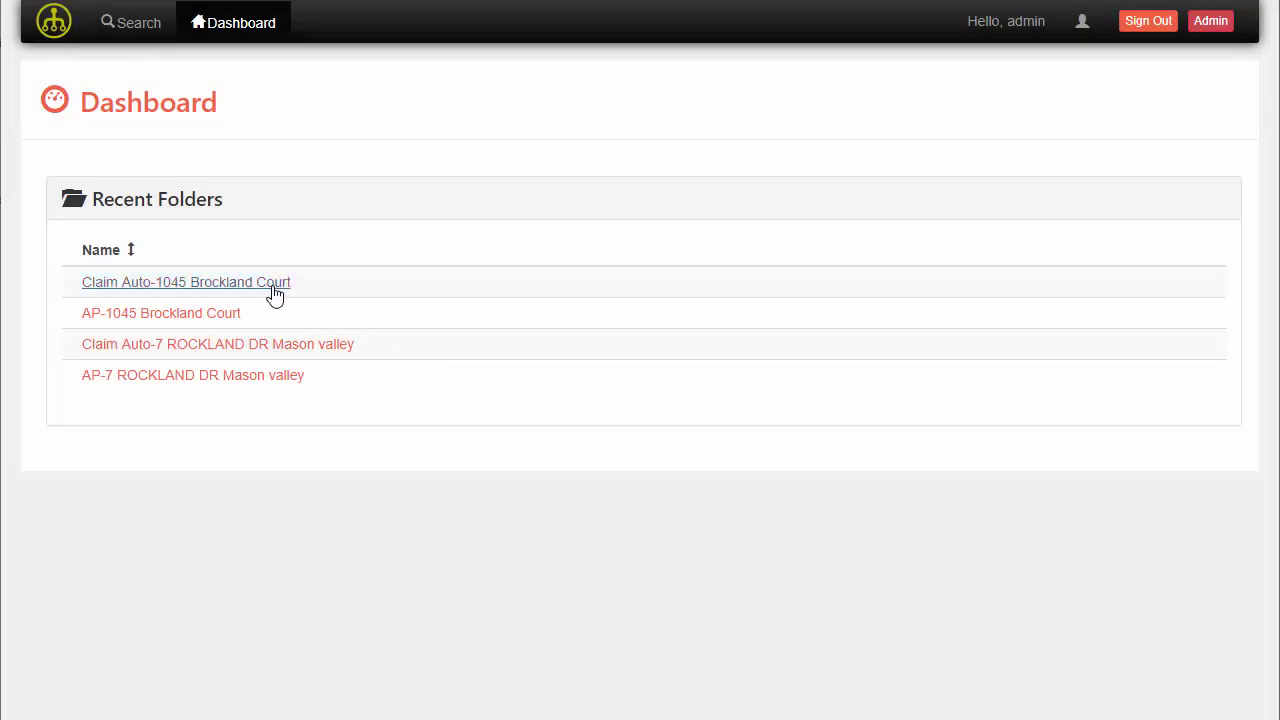
pyautogui.click(272, 287)
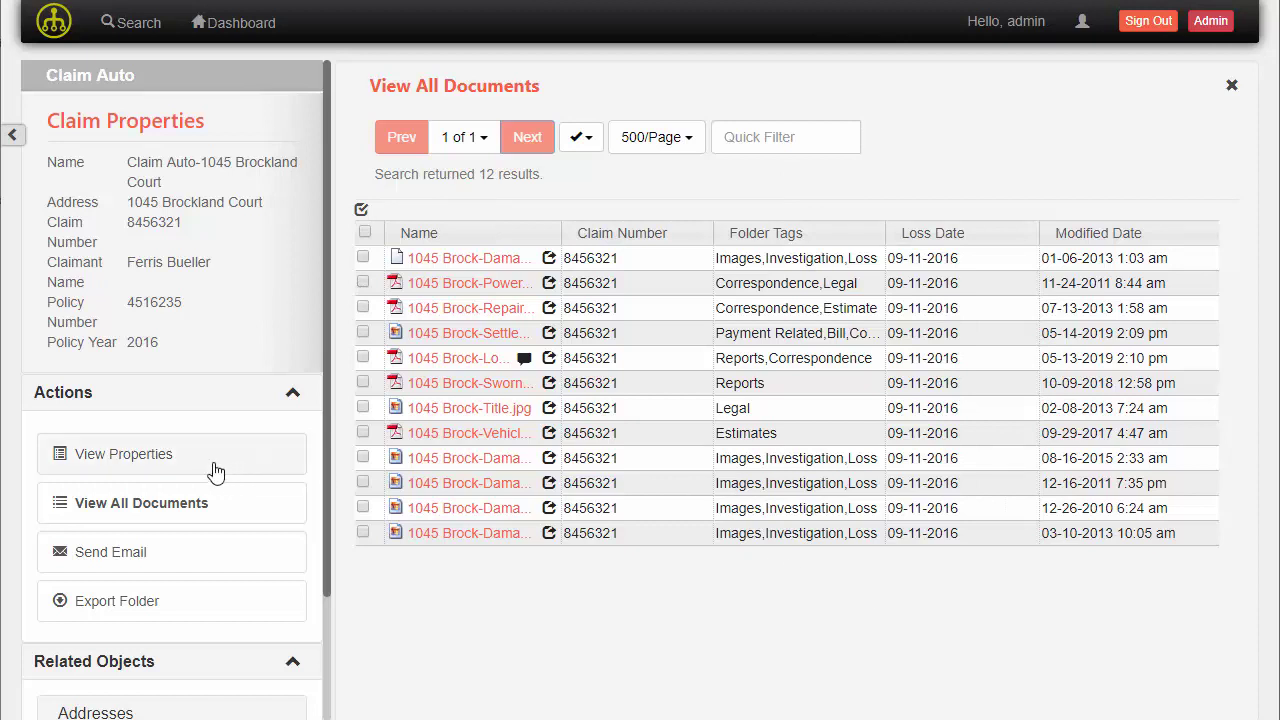
pyautogui.click(166, 458)
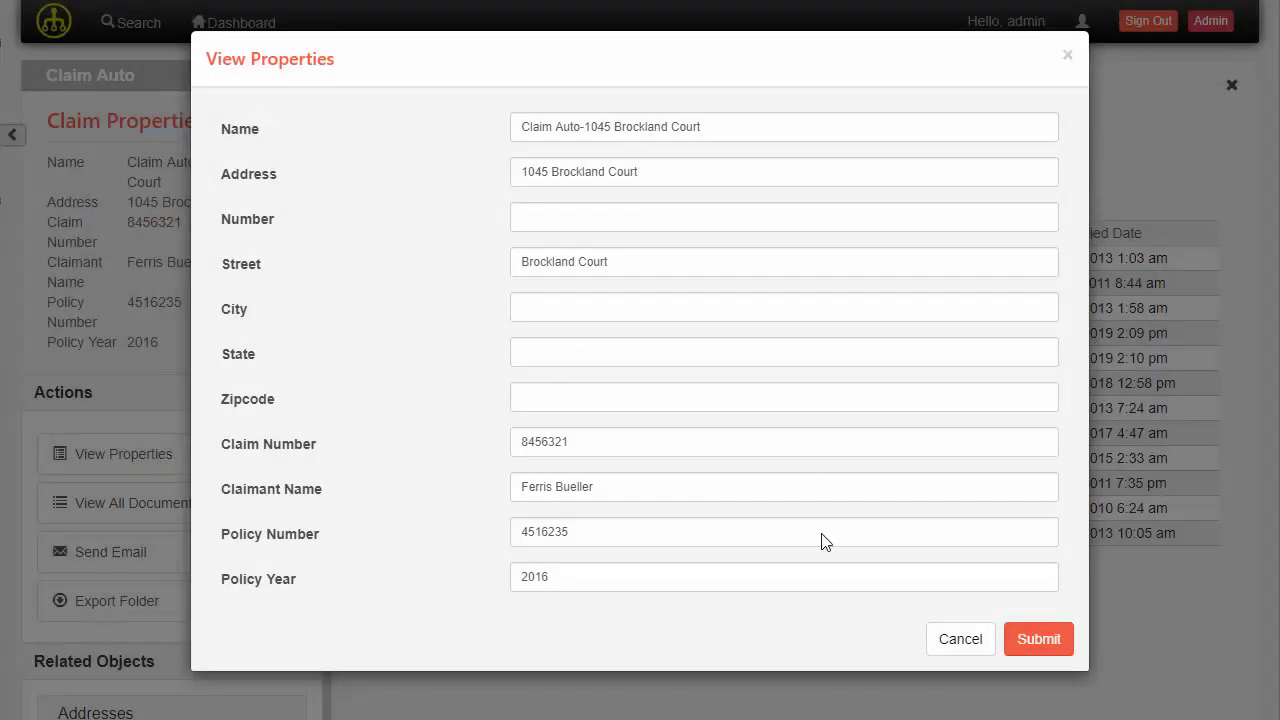
pyautogui.click(957, 645)
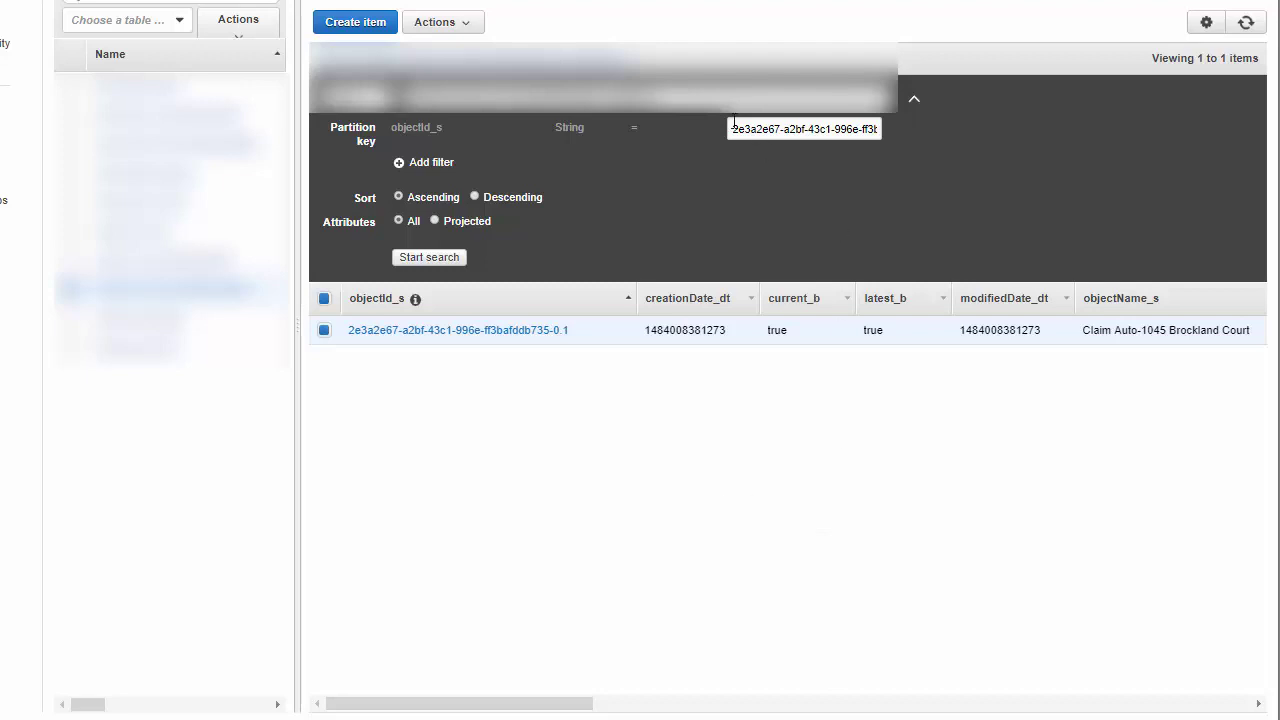
pyautogui.click(458, 331)
pyautogui.click(50, 31)
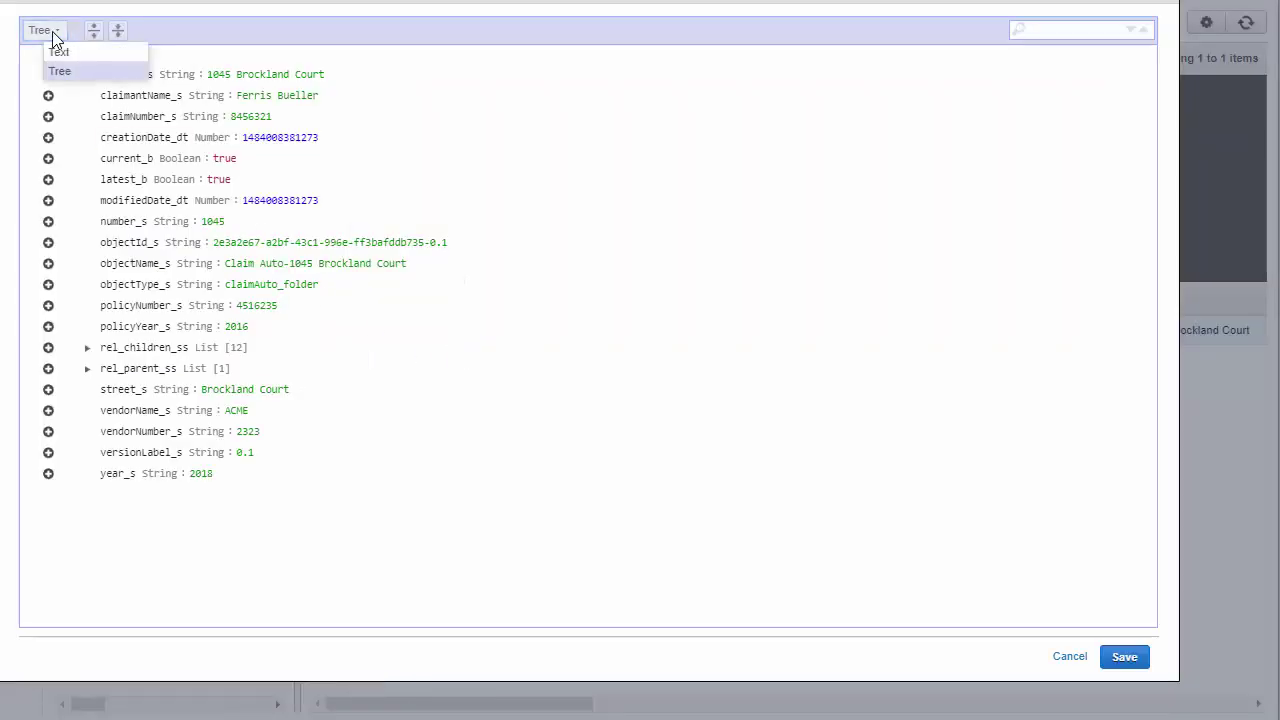
pyautogui.click(78, 52)
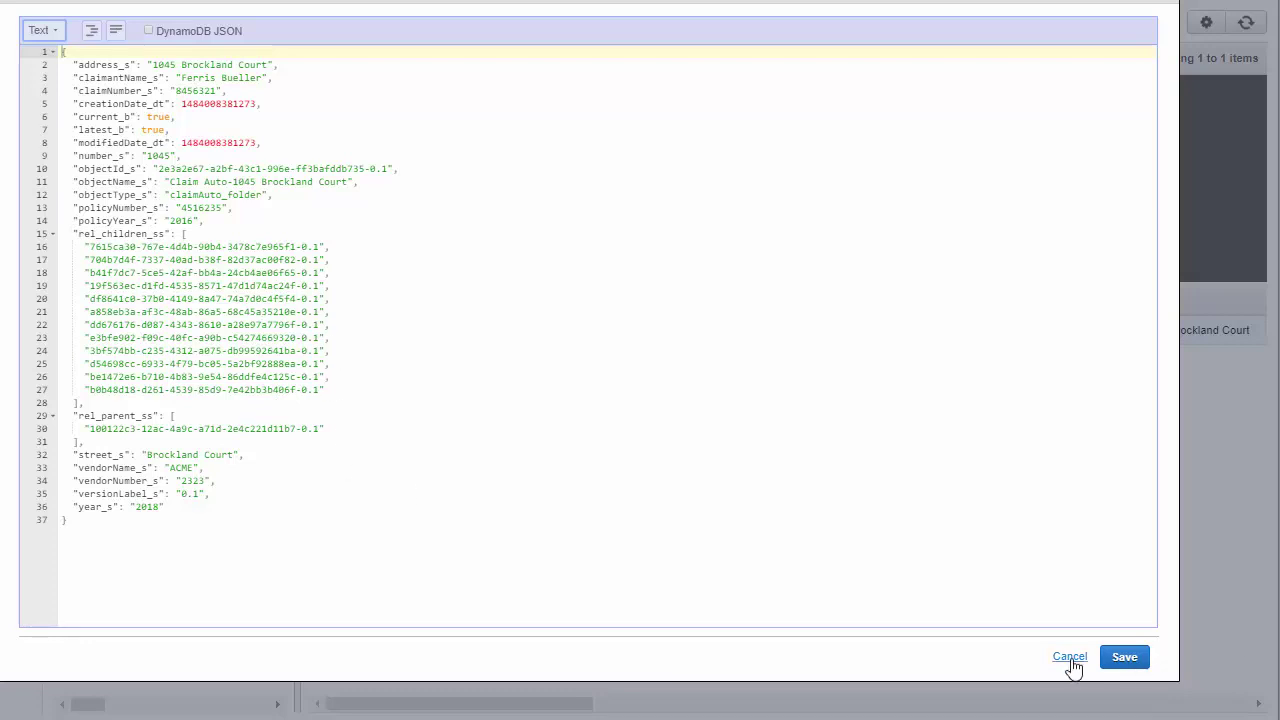
pyautogui.click(1069, 657)
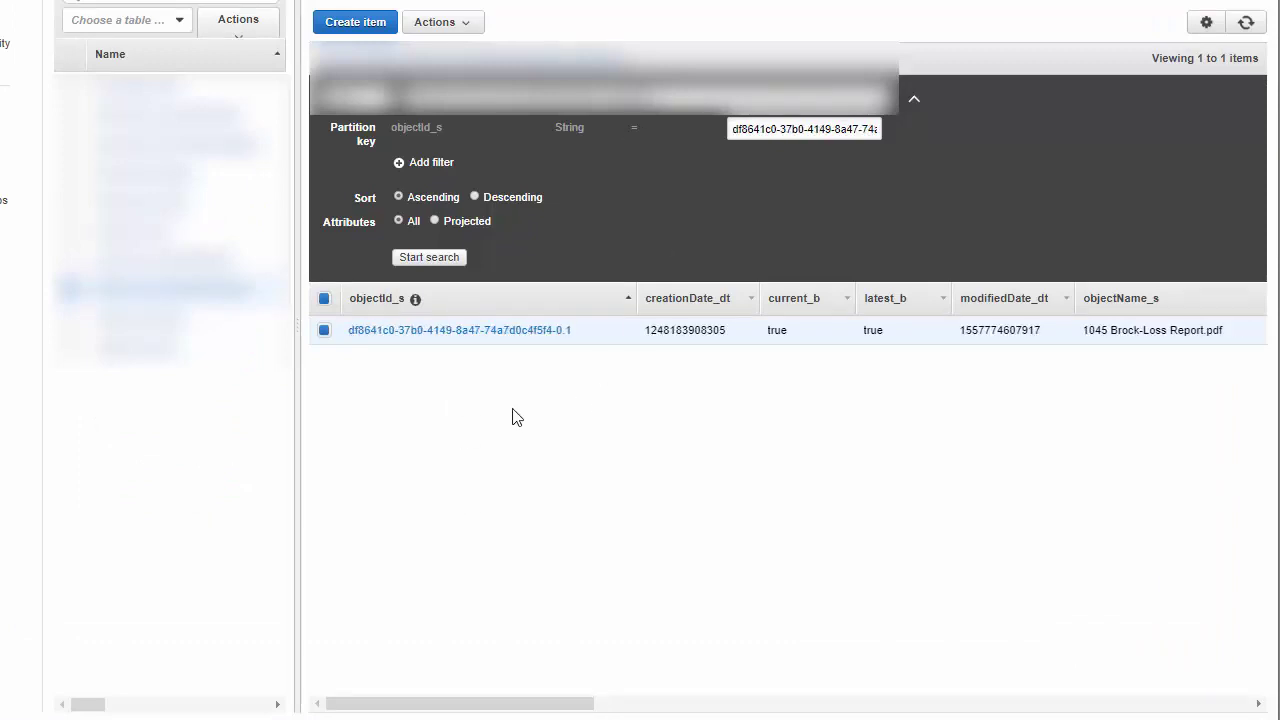
# Show the 1045 Brock-Loss Report.pdf item's attributes as JSON text instead of the tree view
pyautogui.click(481, 336)
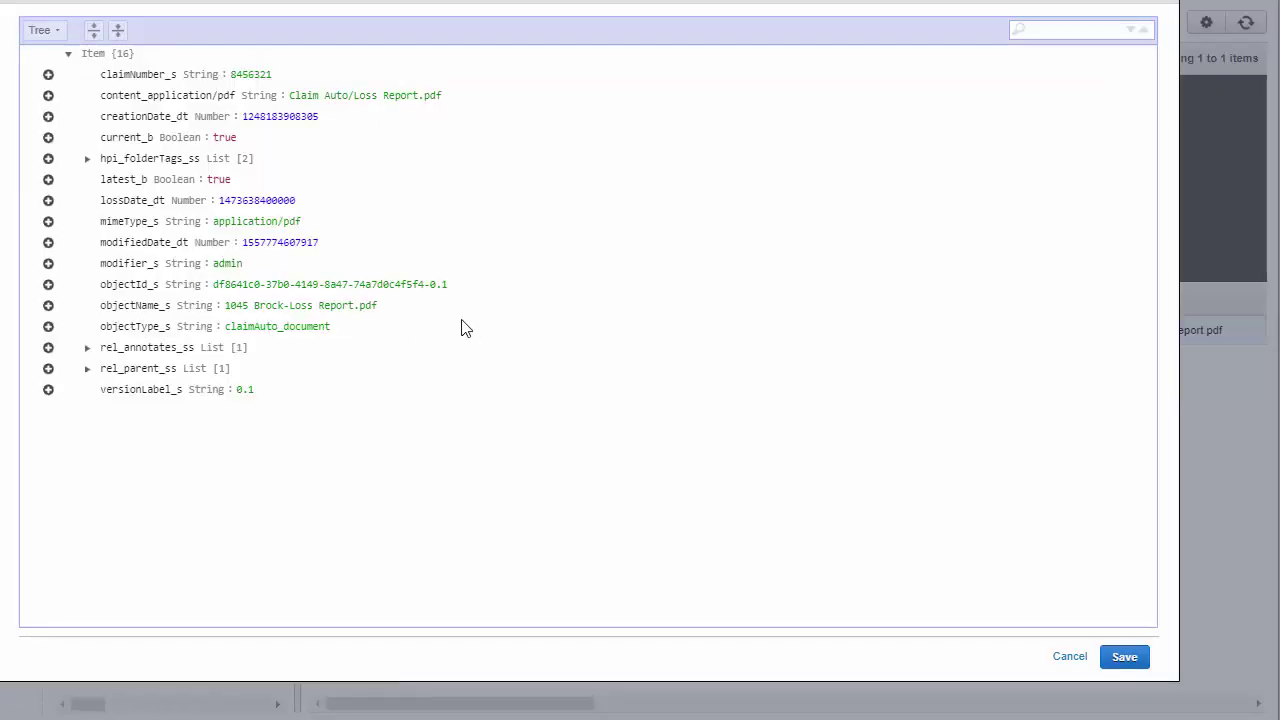
pyautogui.click(47, 32)
pyautogui.click(59, 53)
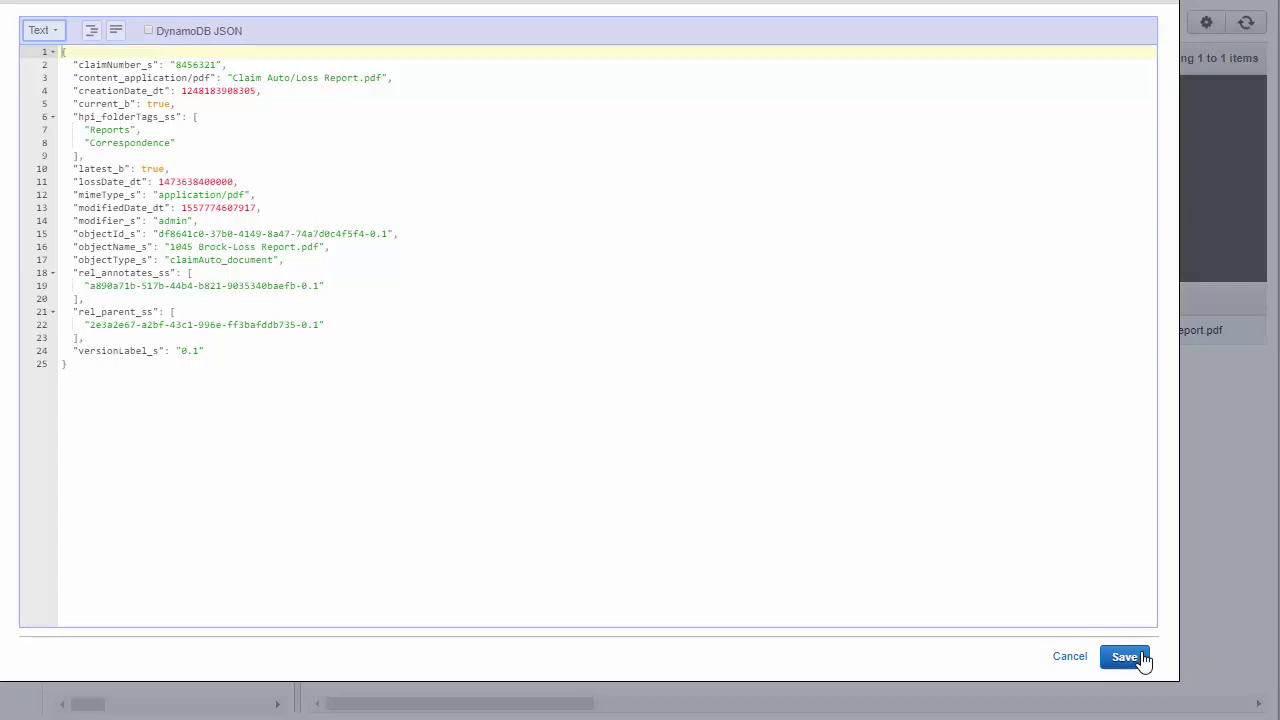
# Close the Loss Report item unchanged and go to the OCMS admin Application Setup page
pyautogui.click(1066, 662)
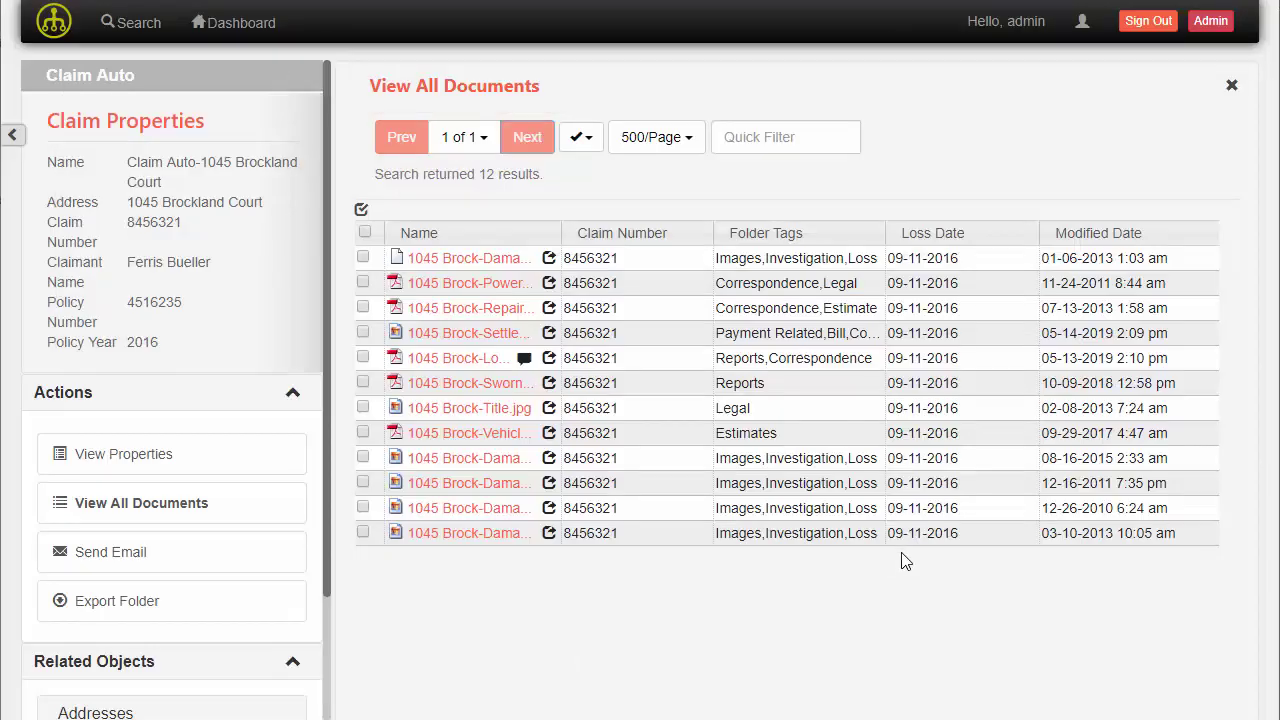
pyautogui.click(1210, 21)
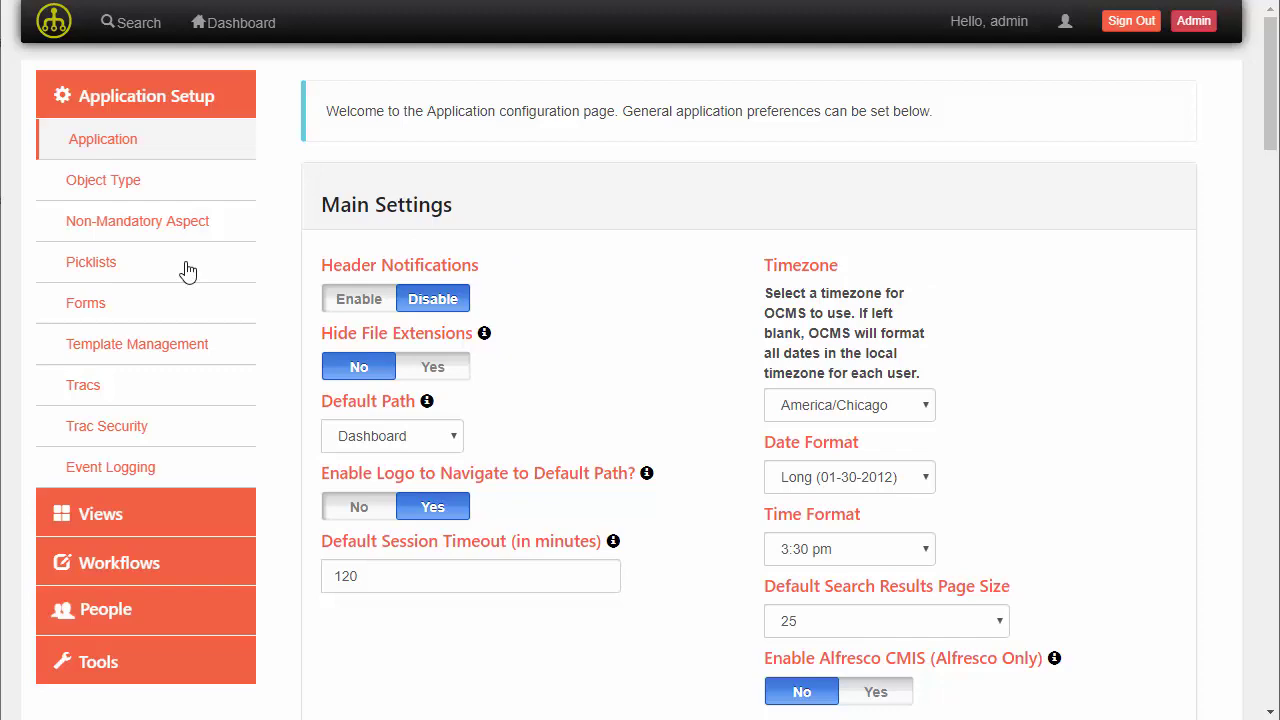
# Open the Object Type configuration and expand the Claim Auto Folder and Claim Auto Document types
pyautogui.click(109, 190)
pyautogui.scroll(-2, 676, 449)
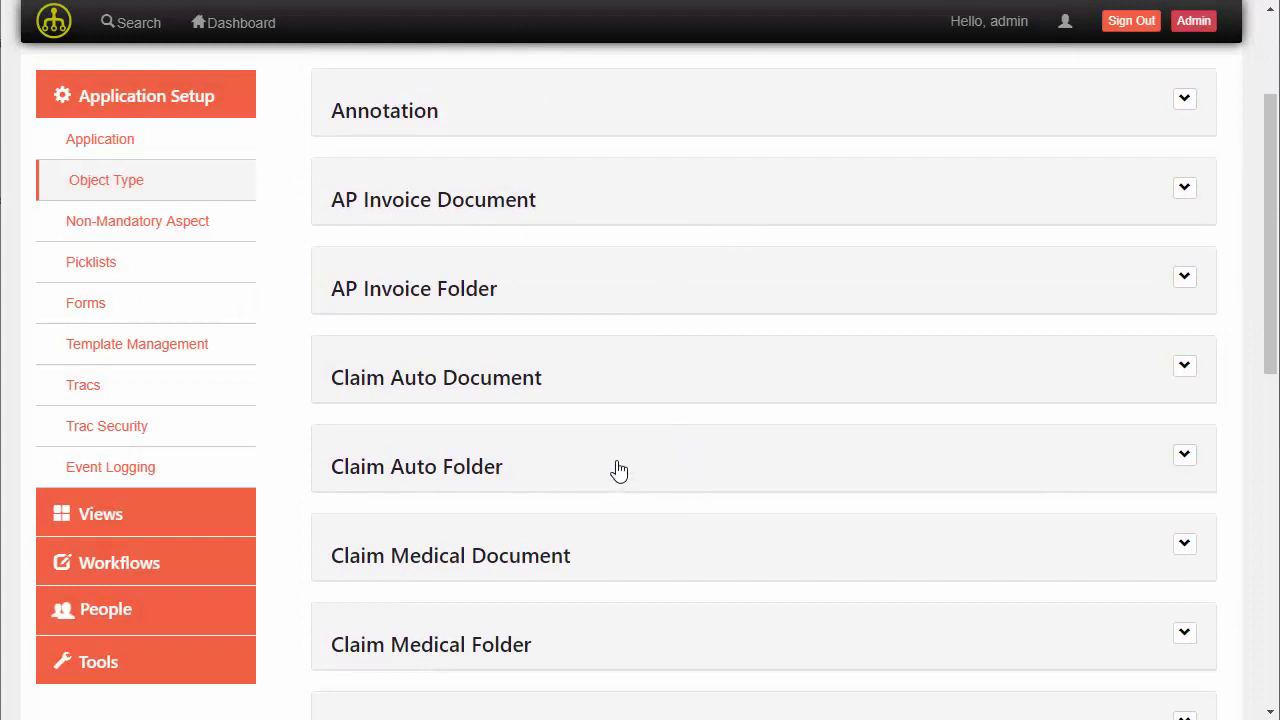
pyautogui.scroll(-1, 619, 470)
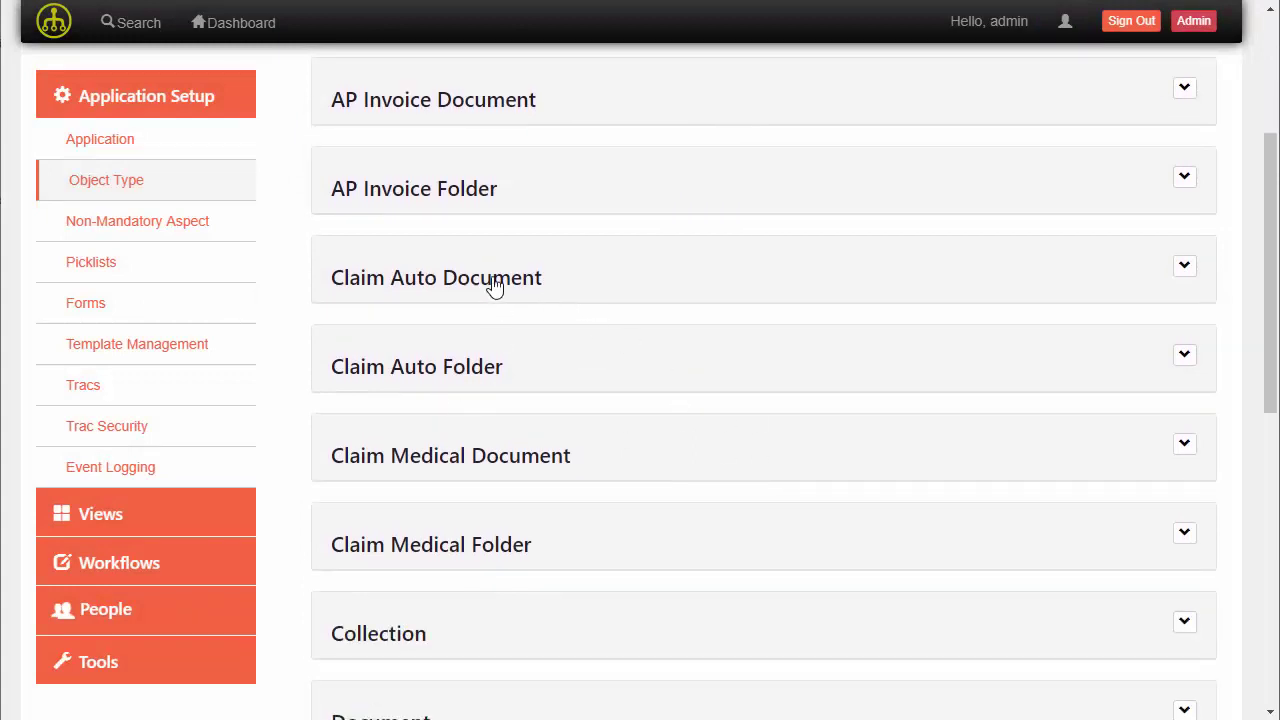
pyautogui.click(513, 378)
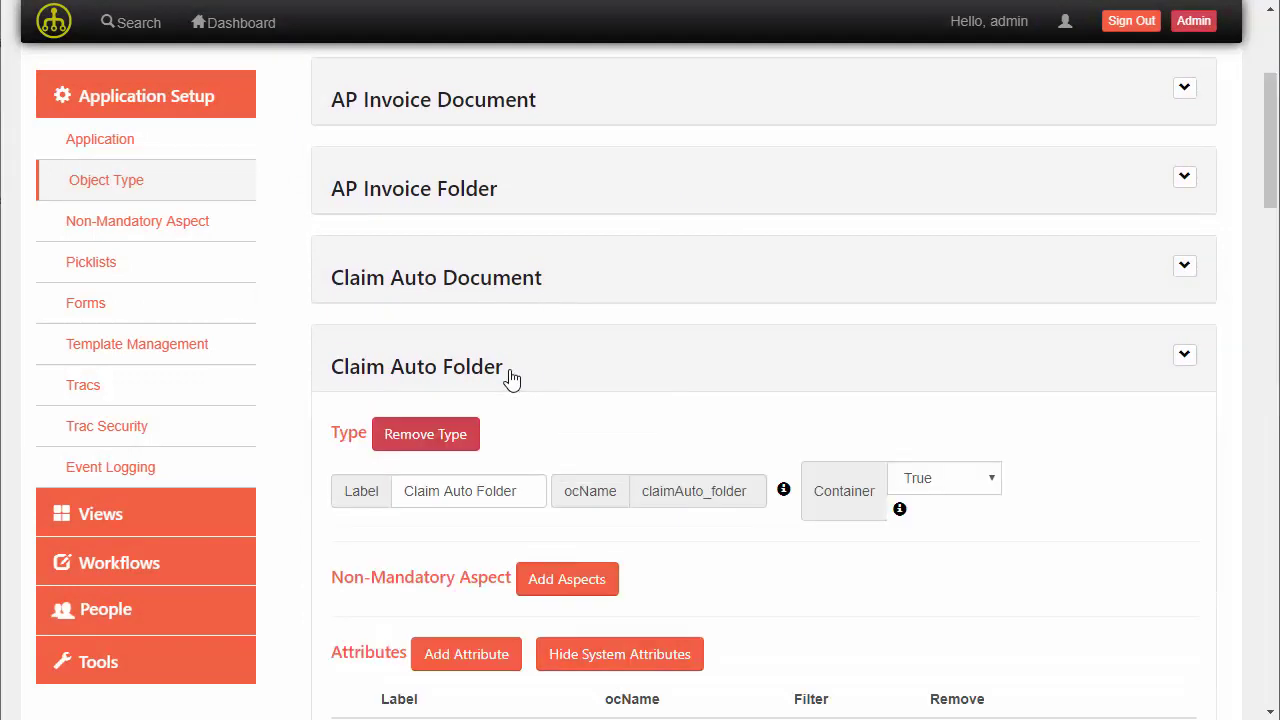
pyautogui.click(531, 290)
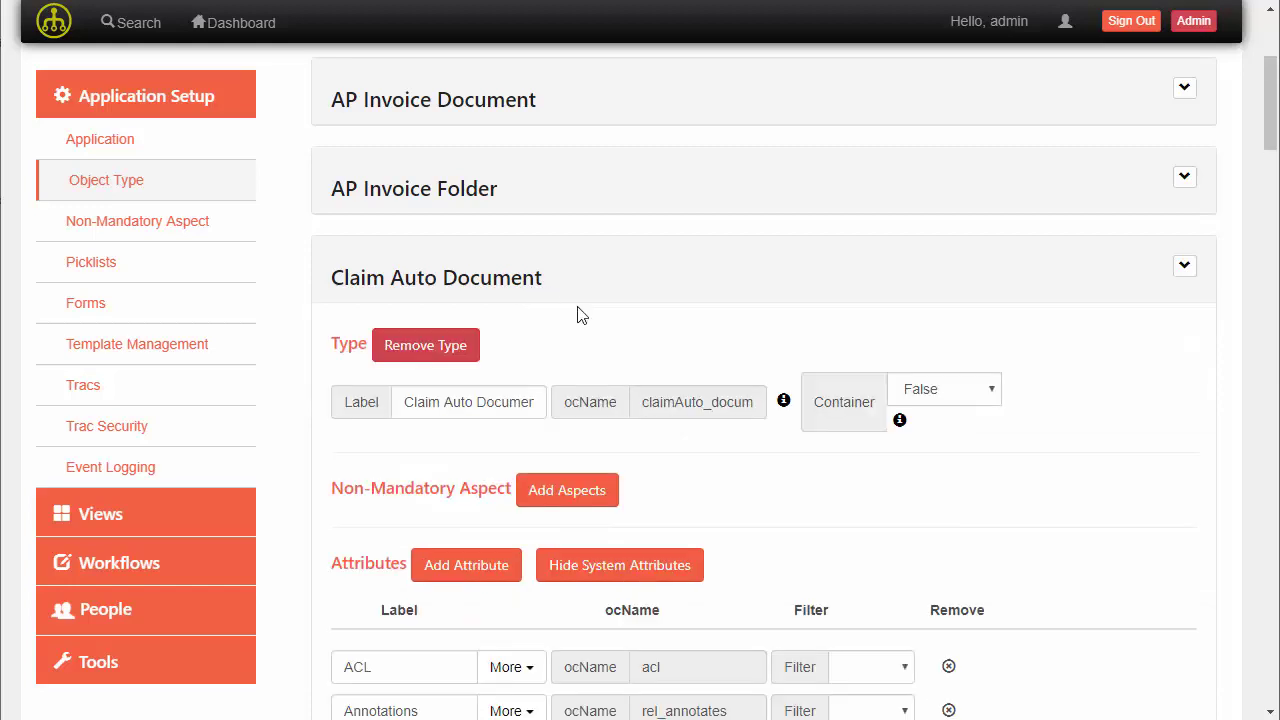
pyautogui.scroll(-3, 578, 315)
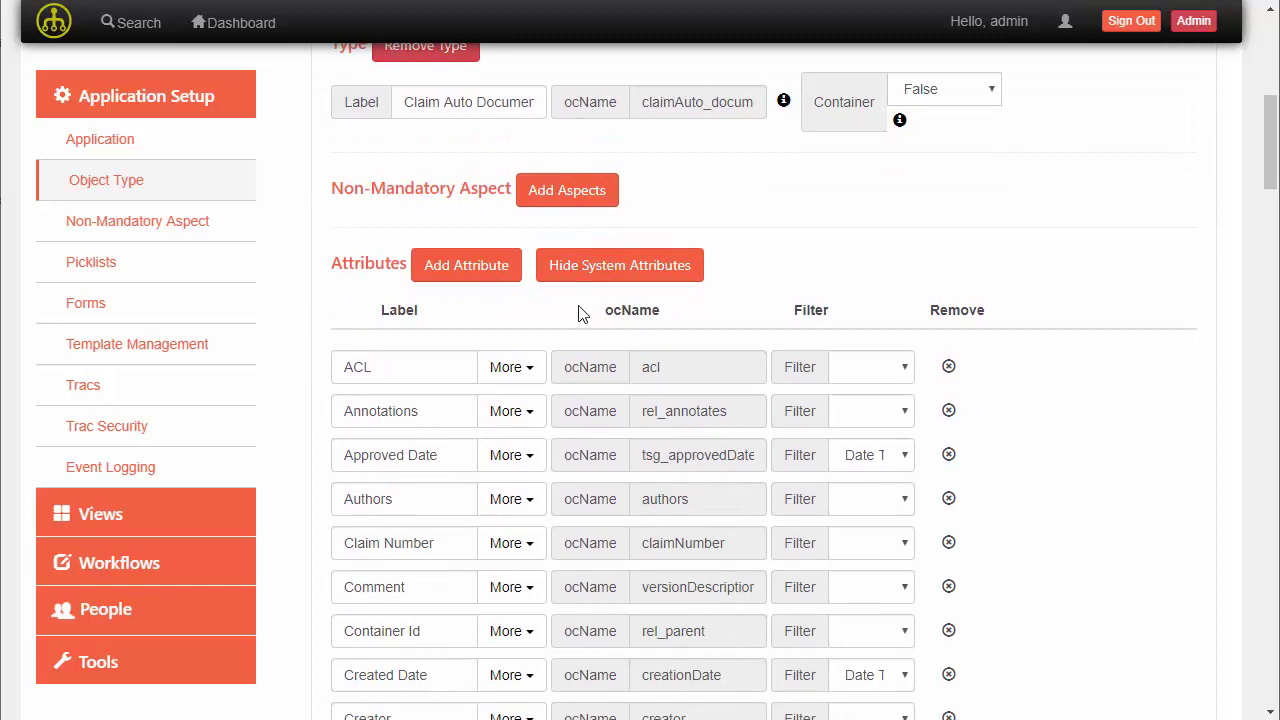
pyautogui.scroll(2, 578, 310)
pyautogui.scroll(-4, 578, 310)
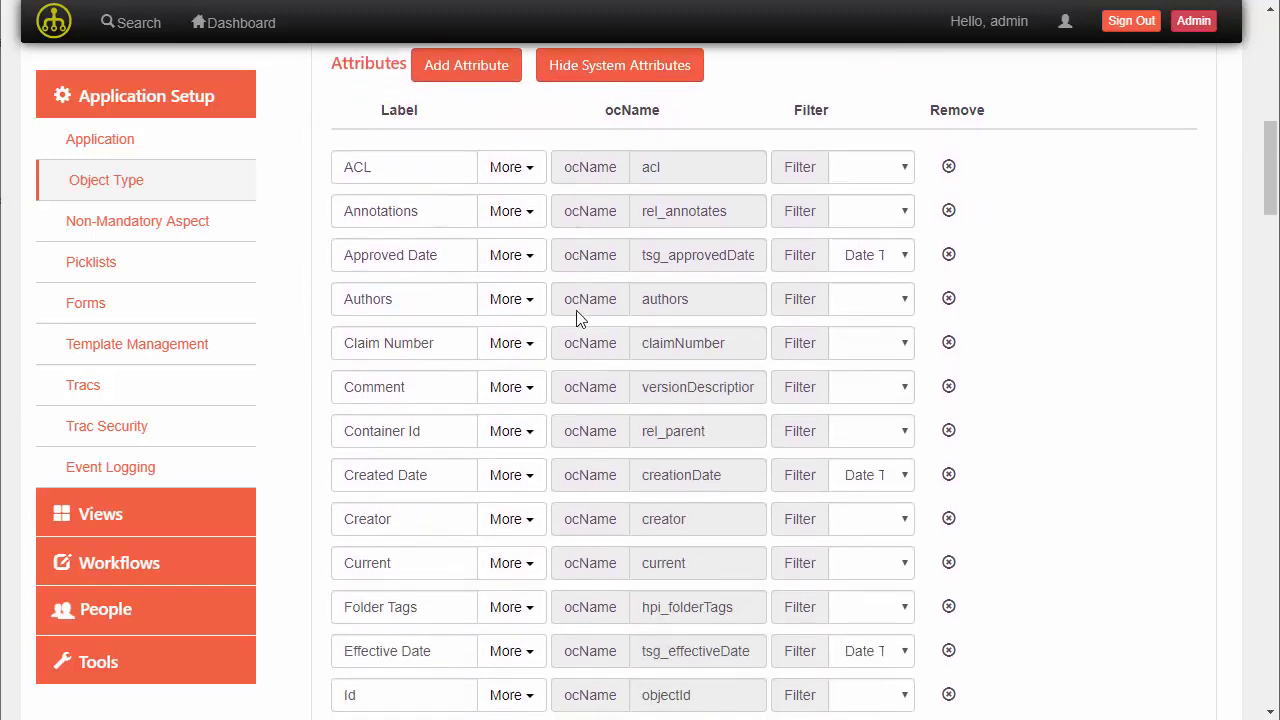
# Relabel Claim Number as 'Claim #' and start retyping the Folder Tags label as 'Document'
pyautogui.doubleClick(428, 345)
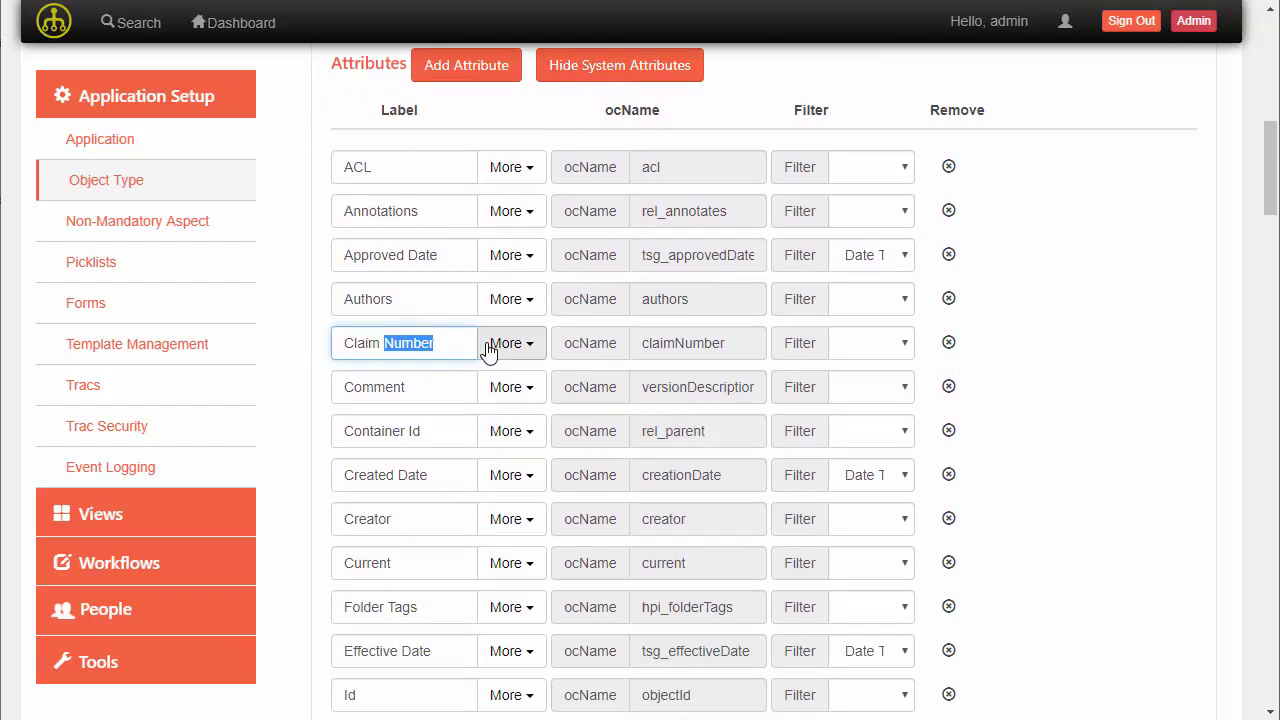
pyautogui.write('#')
pyautogui.moveTo(422, 607); pyautogui.dragTo(275, 611)
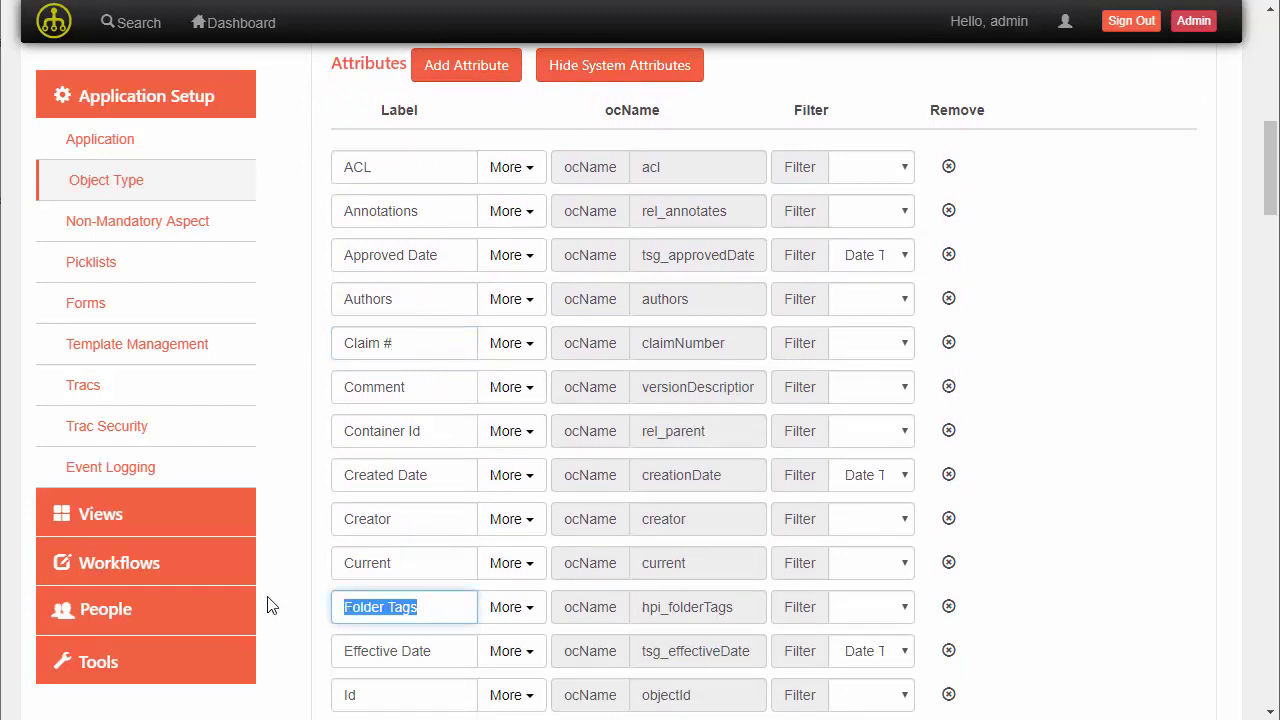
pyautogui.write('D')
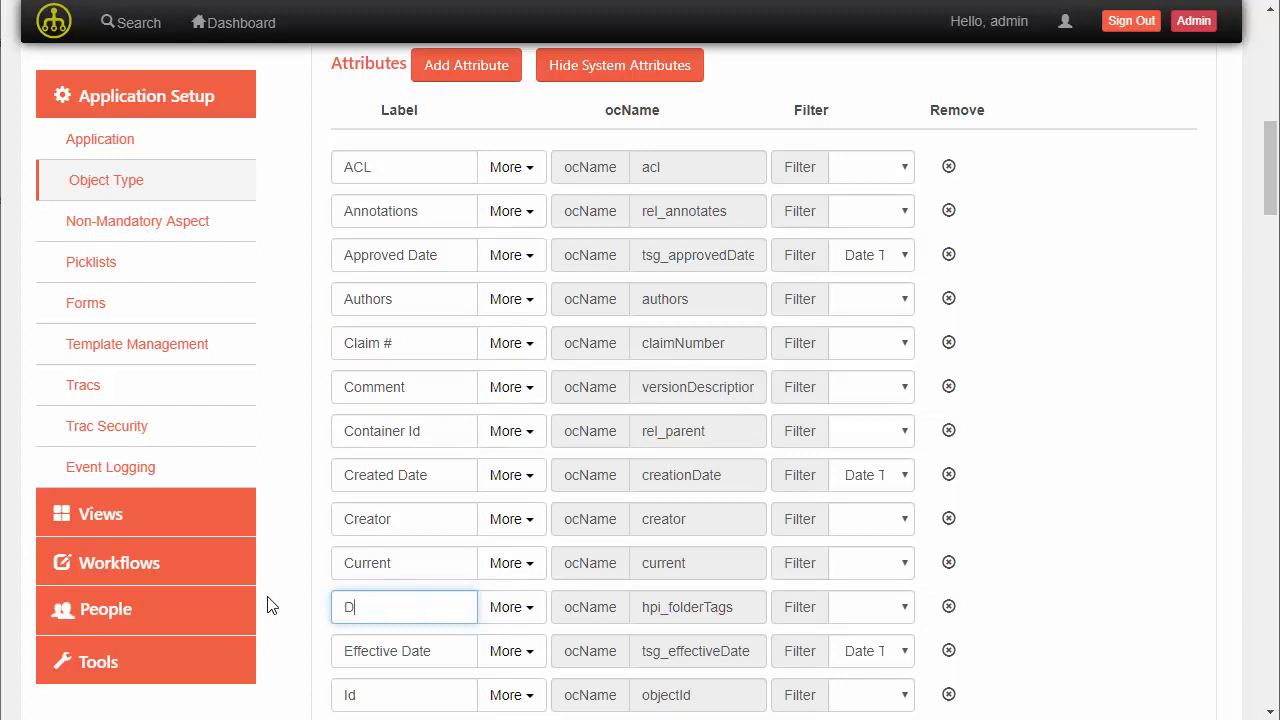
pyautogui.write('ocument Type')
# Change the Claim Auto Folder's Claim Number label to 'Claim #'
pyautogui.scroll(-3, 436, 492)
pyautogui.scroll(-5, 436, 492)
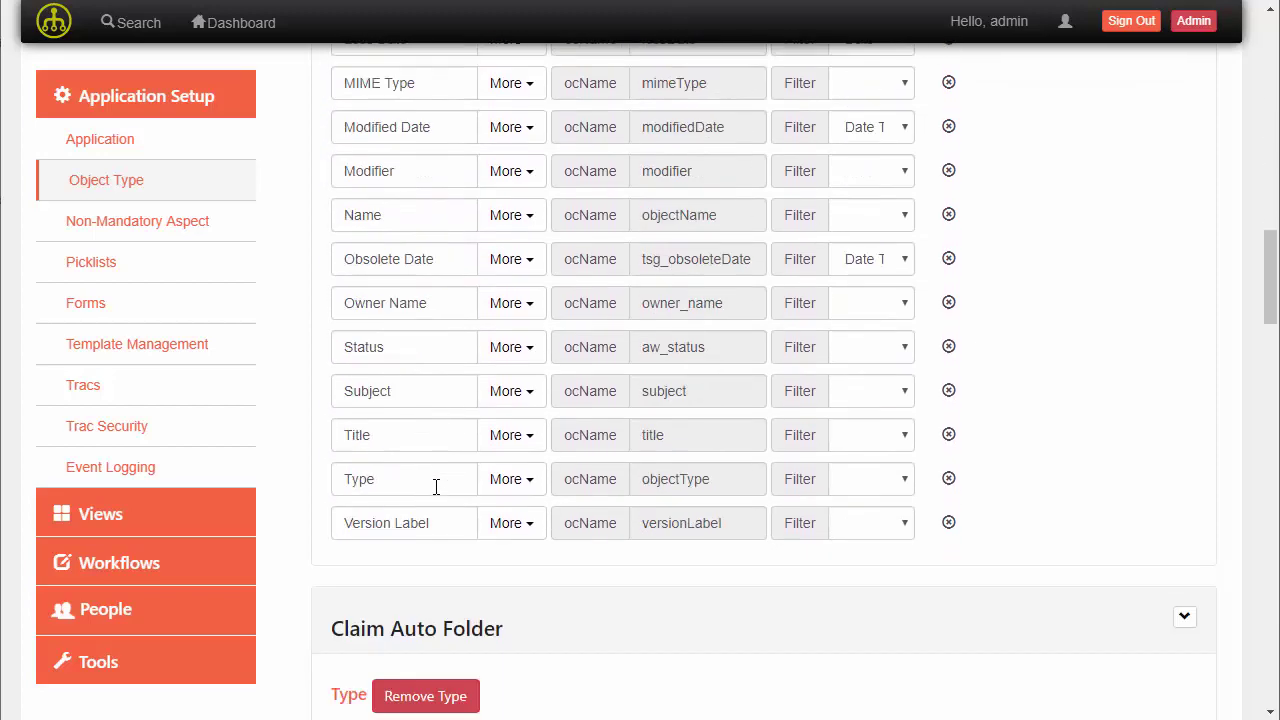
pyautogui.scroll(-4, 436, 492)
pyautogui.scroll(5, 436, 492)
pyautogui.scroll(4, 494, 491)
pyautogui.scroll(4, 500, 491)
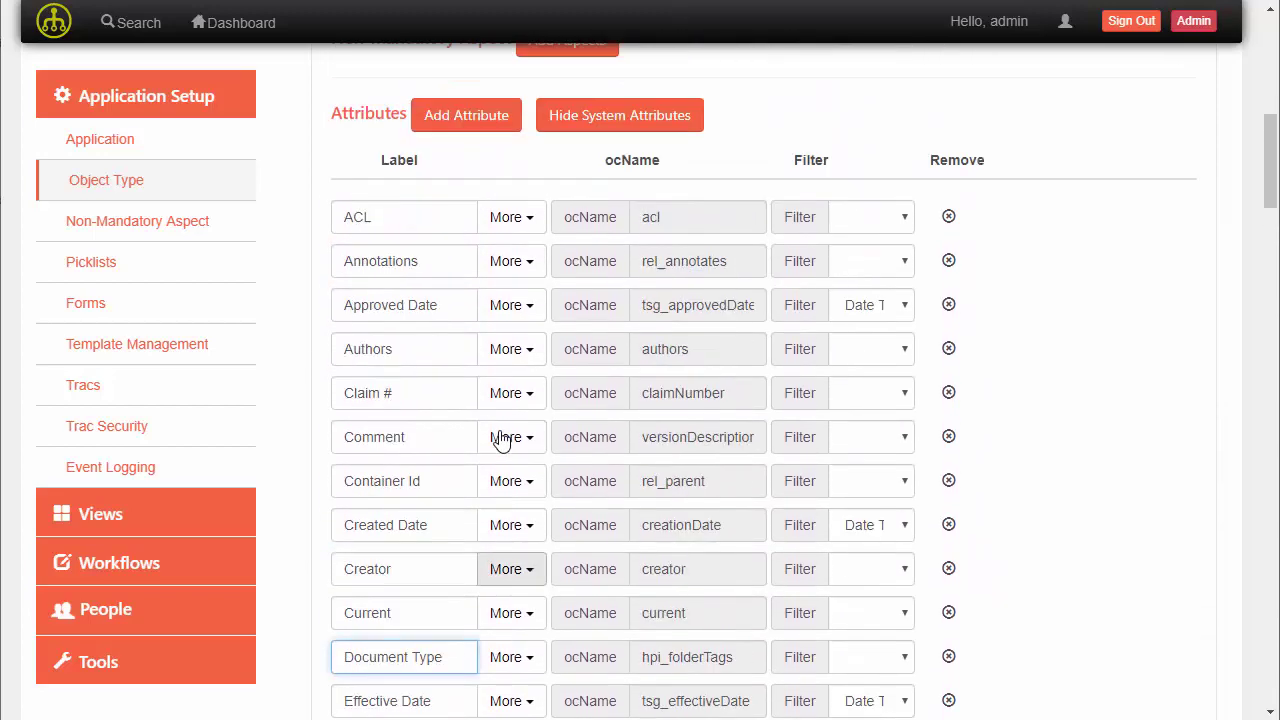
pyautogui.scroll(2, 456, 222)
pyautogui.scroll(-1, 506, 357)
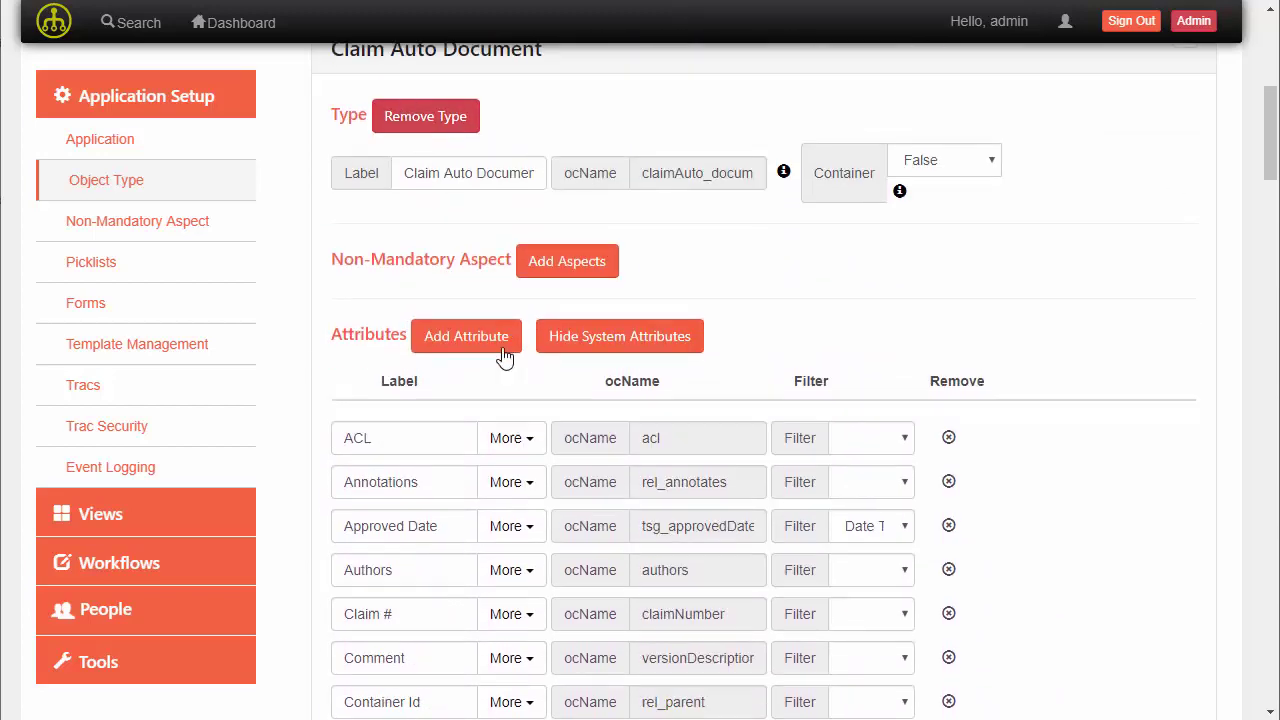
pyautogui.scroll(-7, 506, 360)
pyautogui.scroll(-4, 506, 368)
pyautogui.scroll(-3, 502, 366)
pyautogui.scroll(-4, 503, 375)
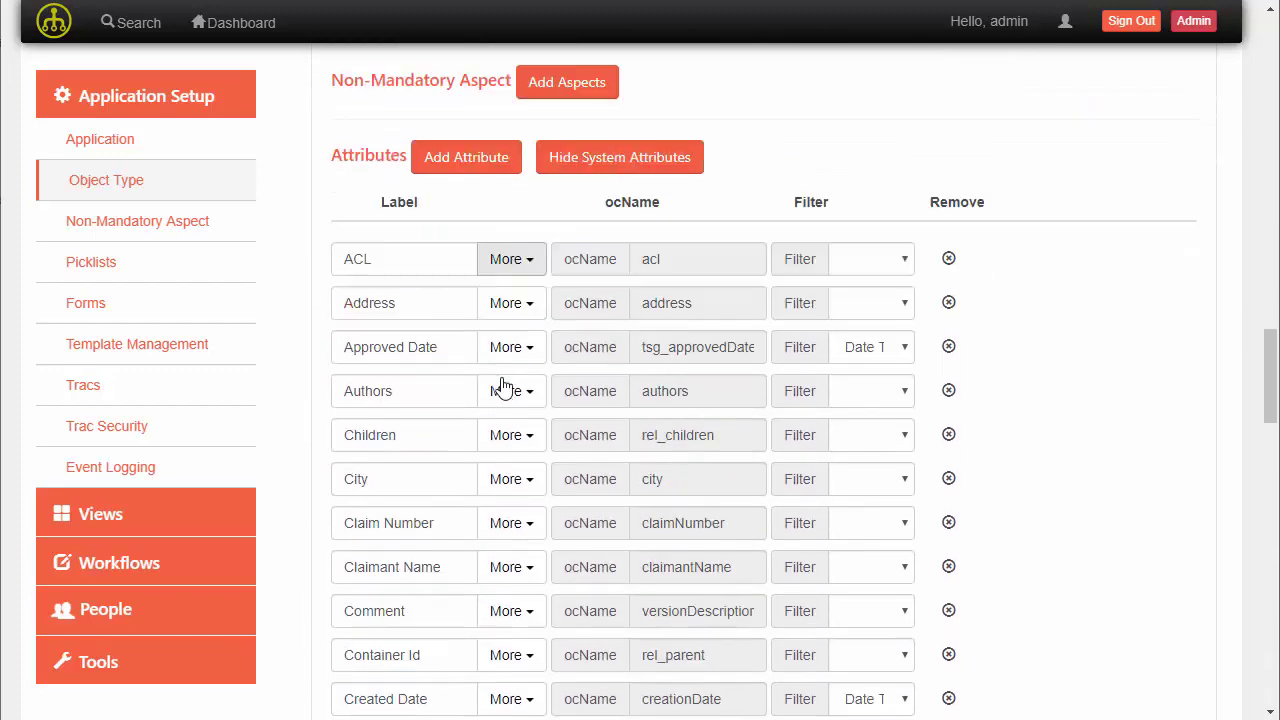
pyautogui.doubleClick(404, 516)
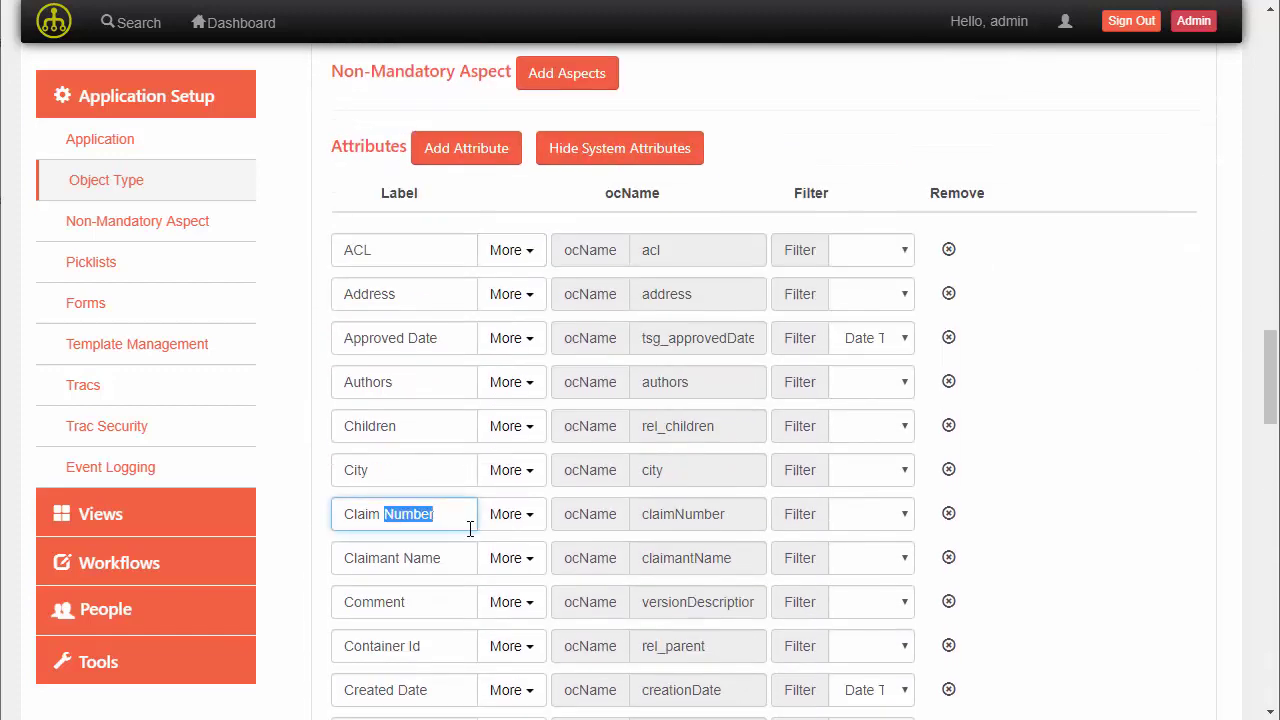
pyautogui.write('#')
# Save the object type configuration with Save Config
pyautogui.scroll(-3, 470, 523)
pyautogui.scroll(-5, 468, 522)
pyautogui.scroll(-5, 468, 522)
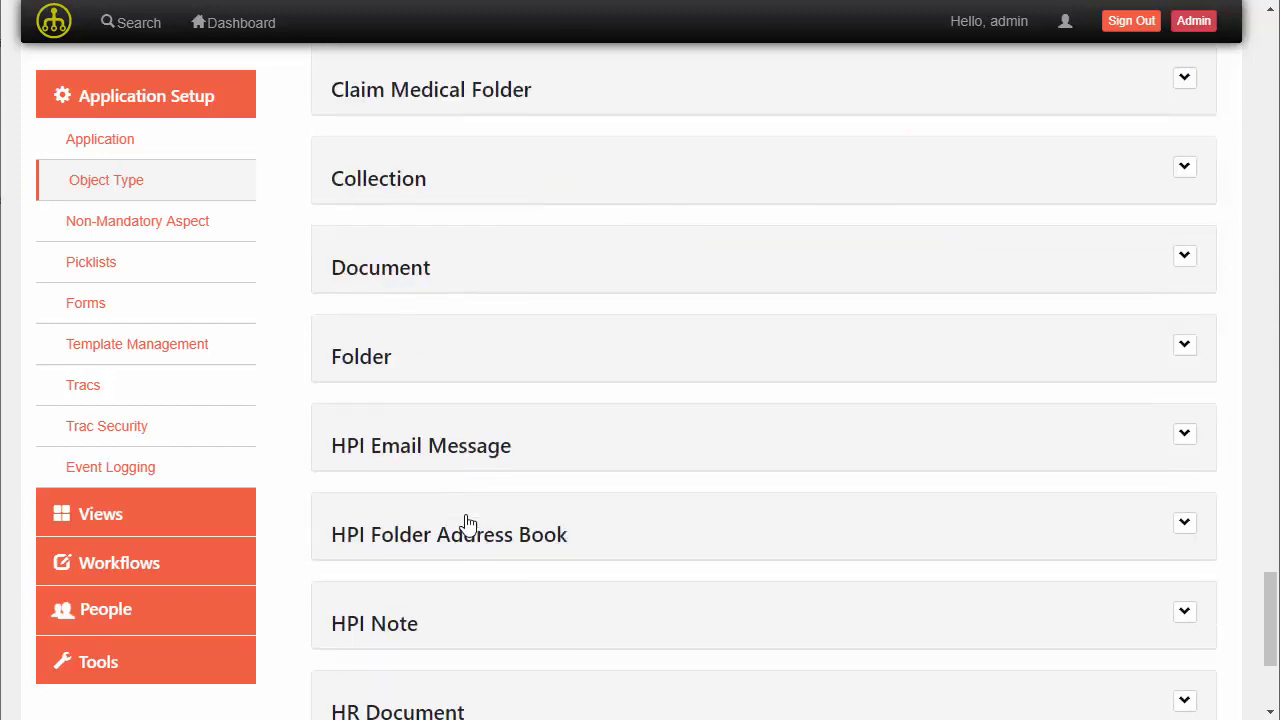
pyautogui.scroll(-2, 470, 523)
pyautogui.click(389, 672)
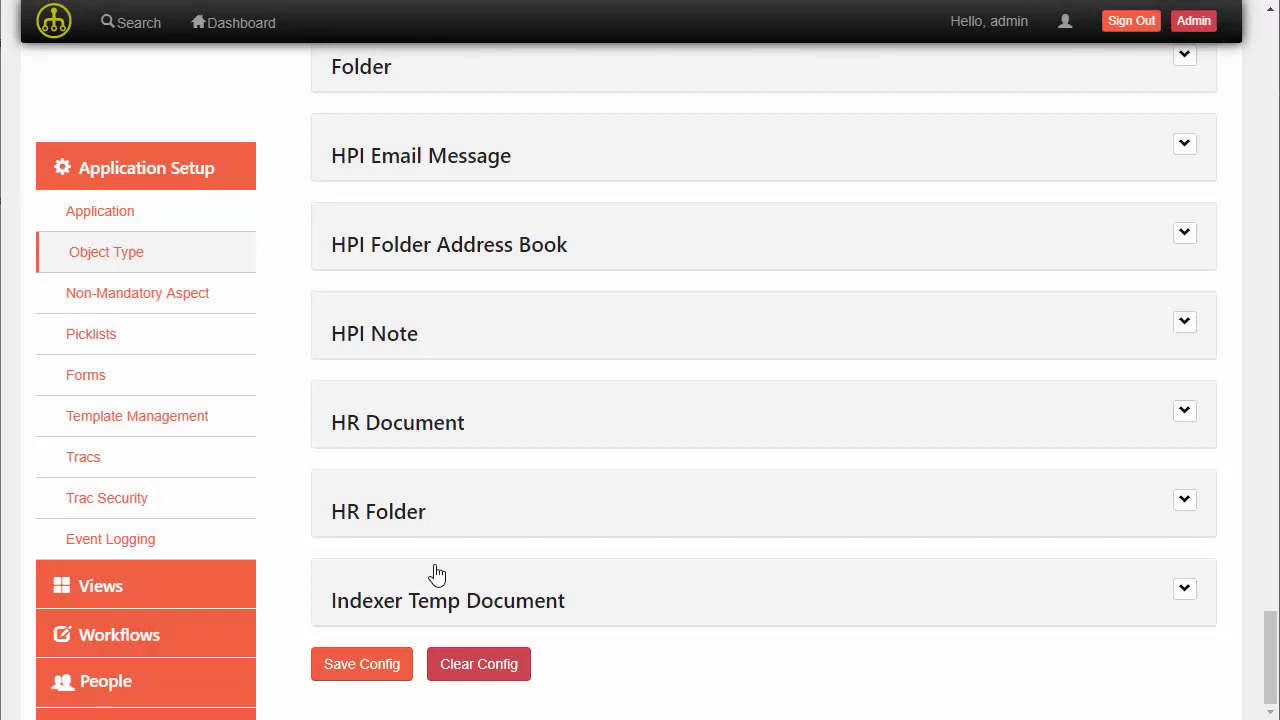
pyautogui.click(246, 28)
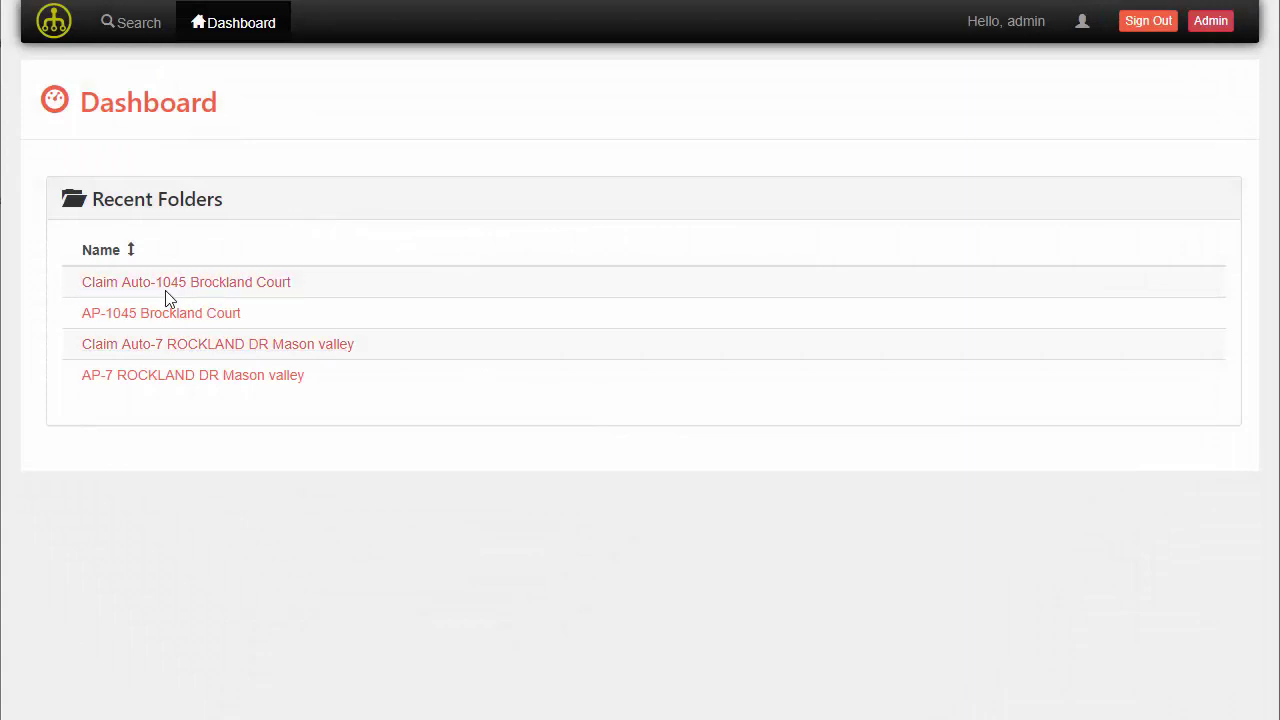
pyautogui.click(228, 288)
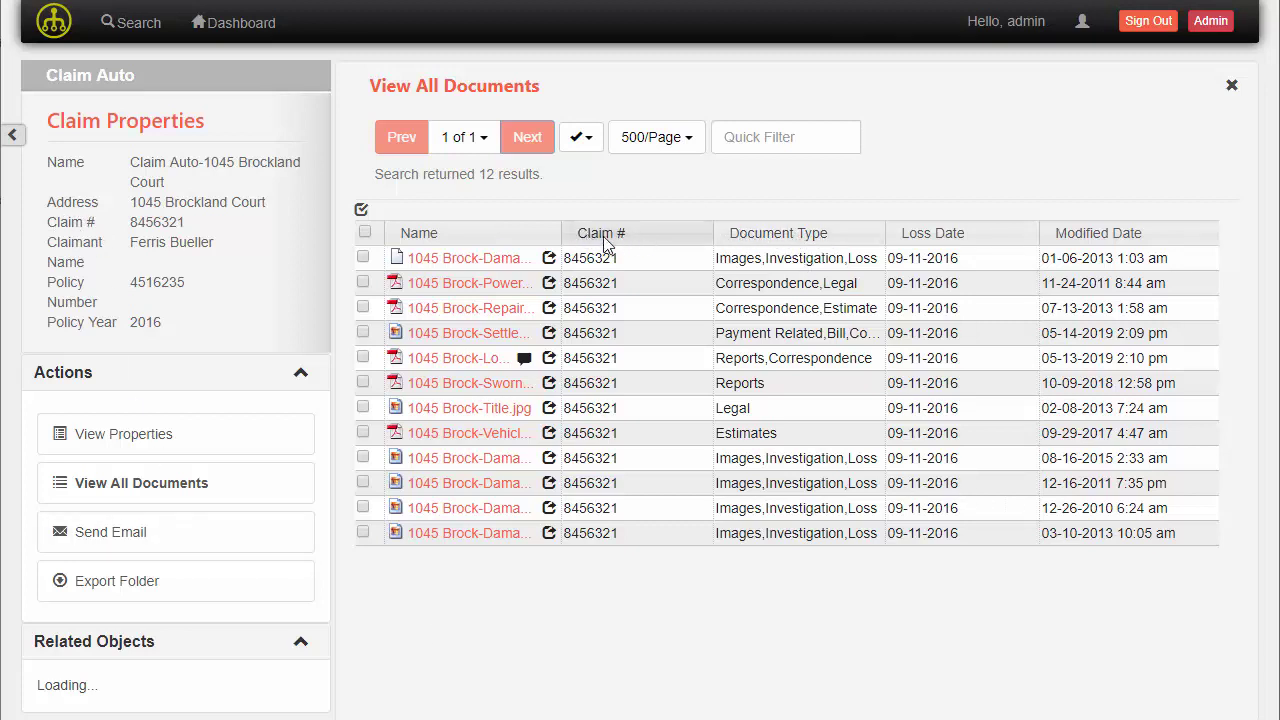
pyautogui.click(492, 312)
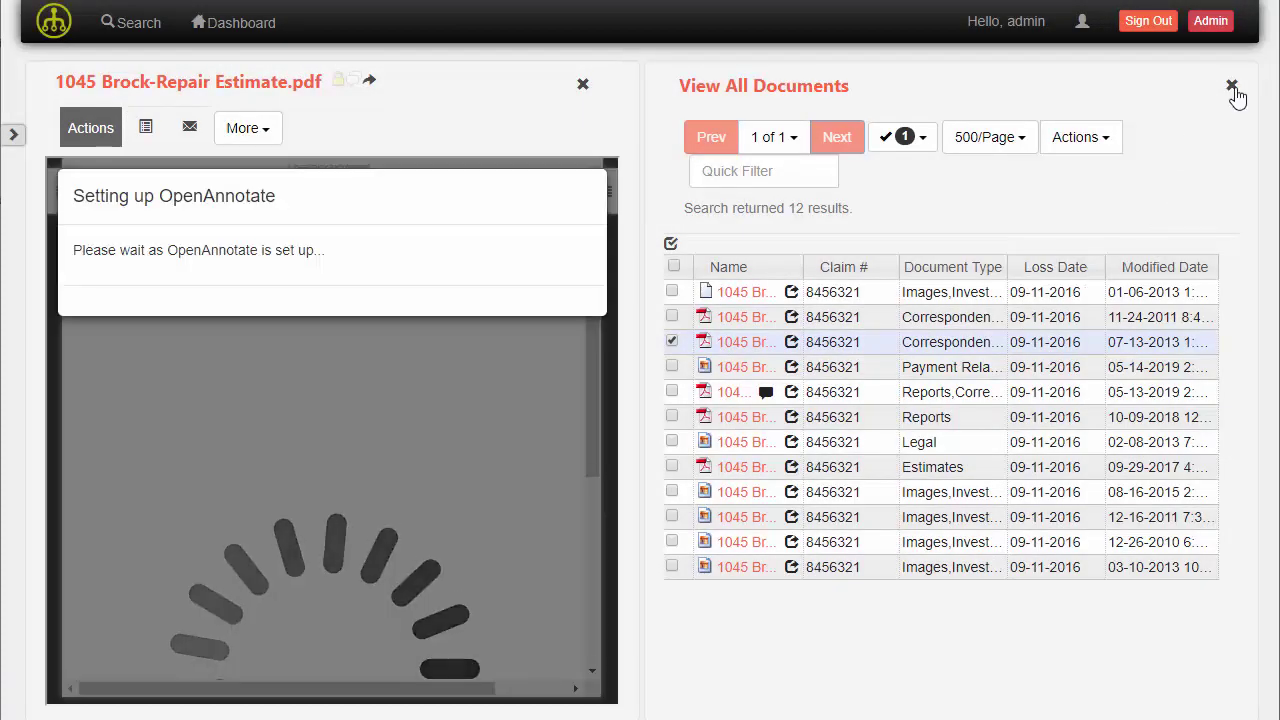
pyautogui.click(1232, 86)
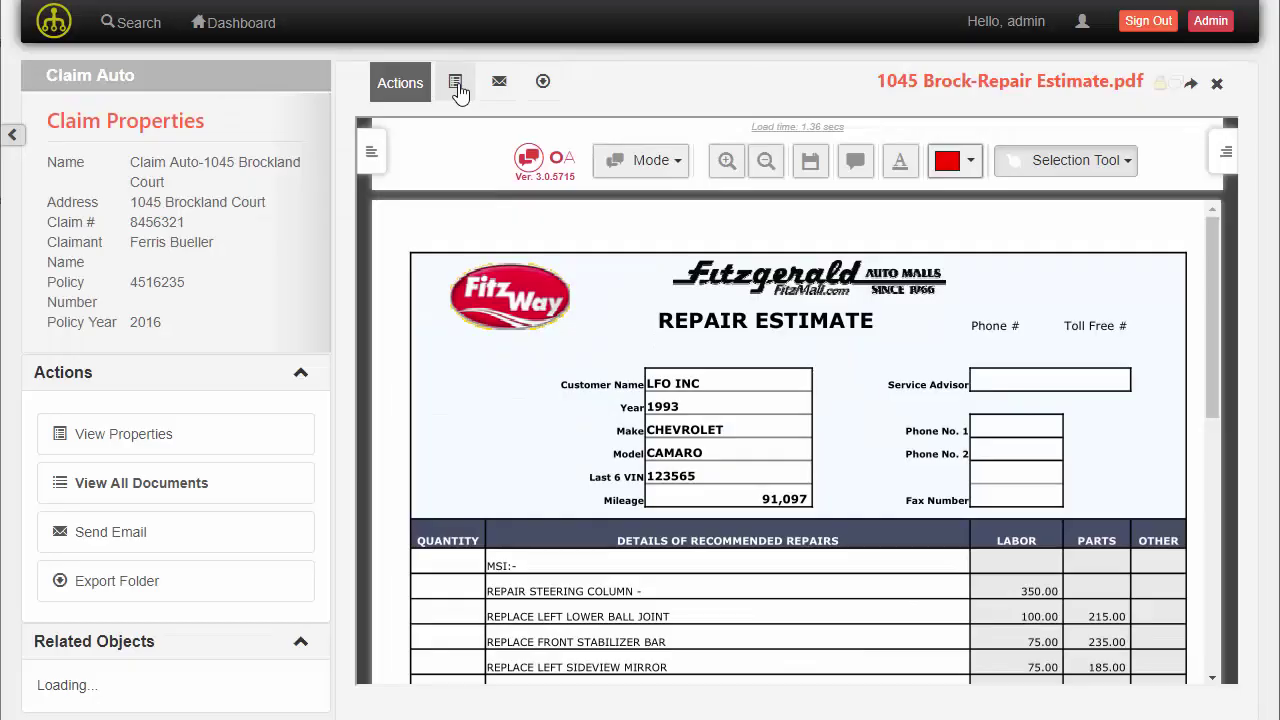
pyautogui.click(456, 85)
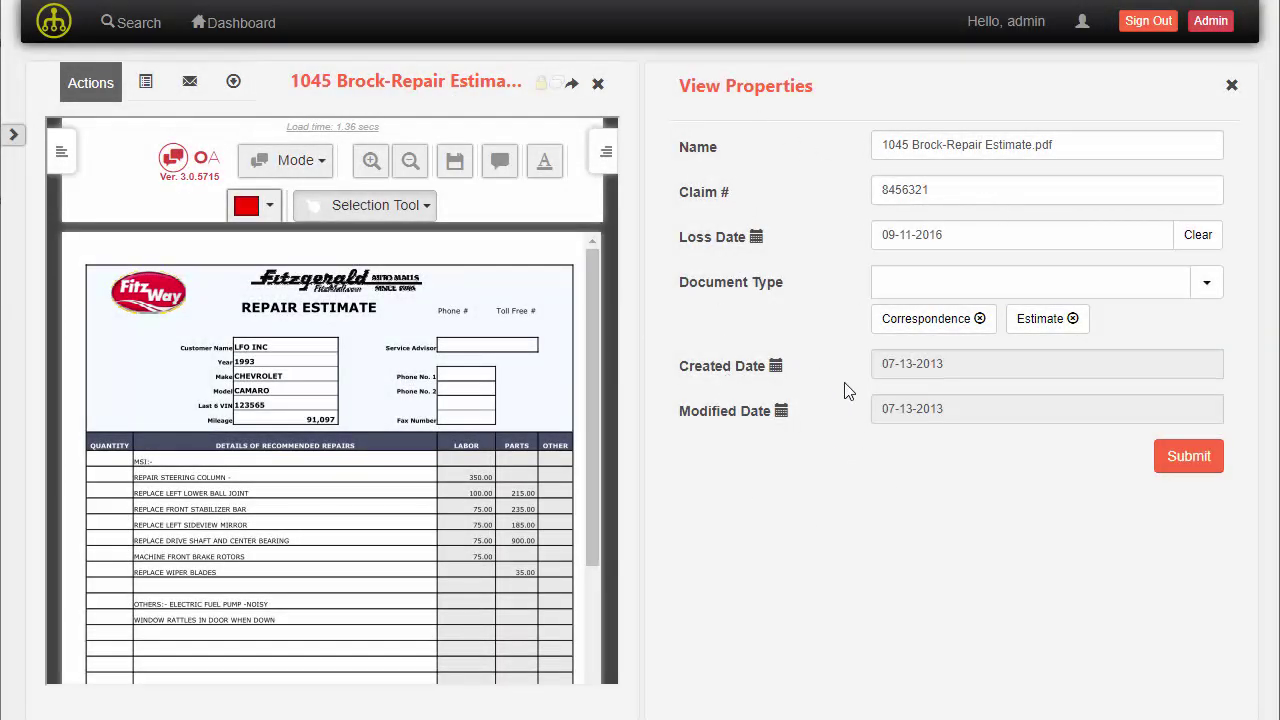
pyautogui.click(1205, 283)
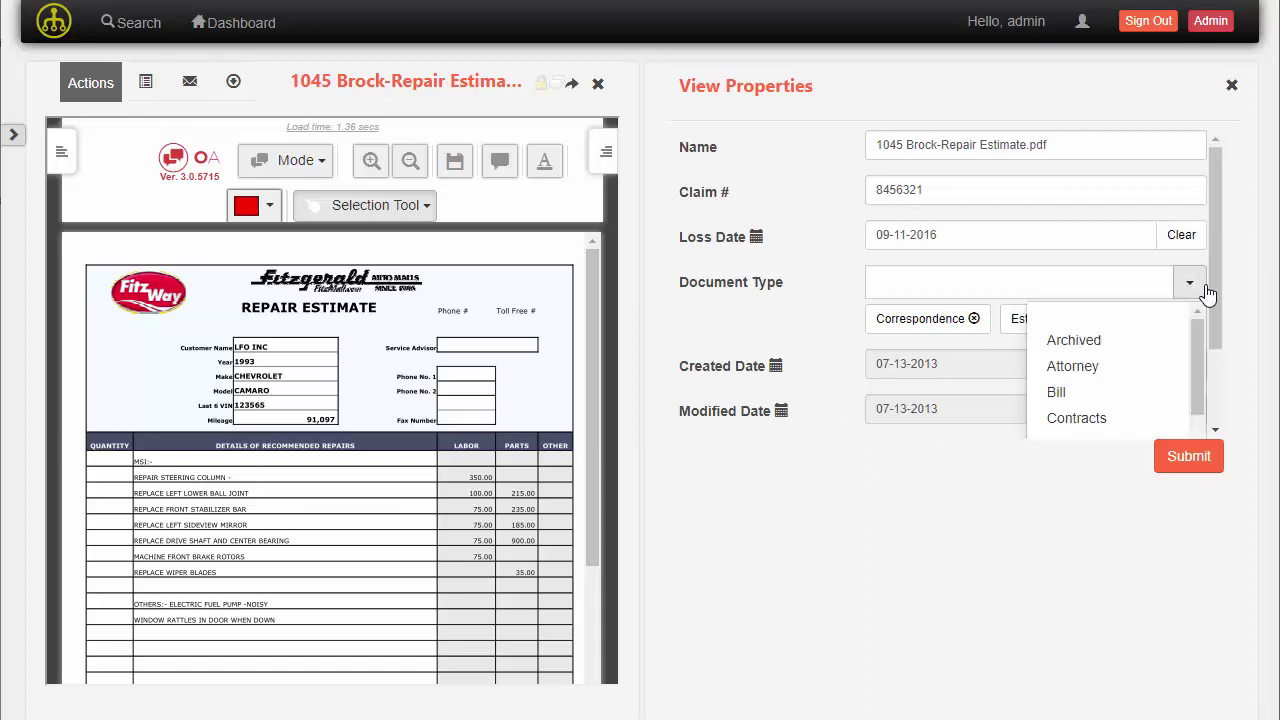
pyautogui.click(1080, 393)
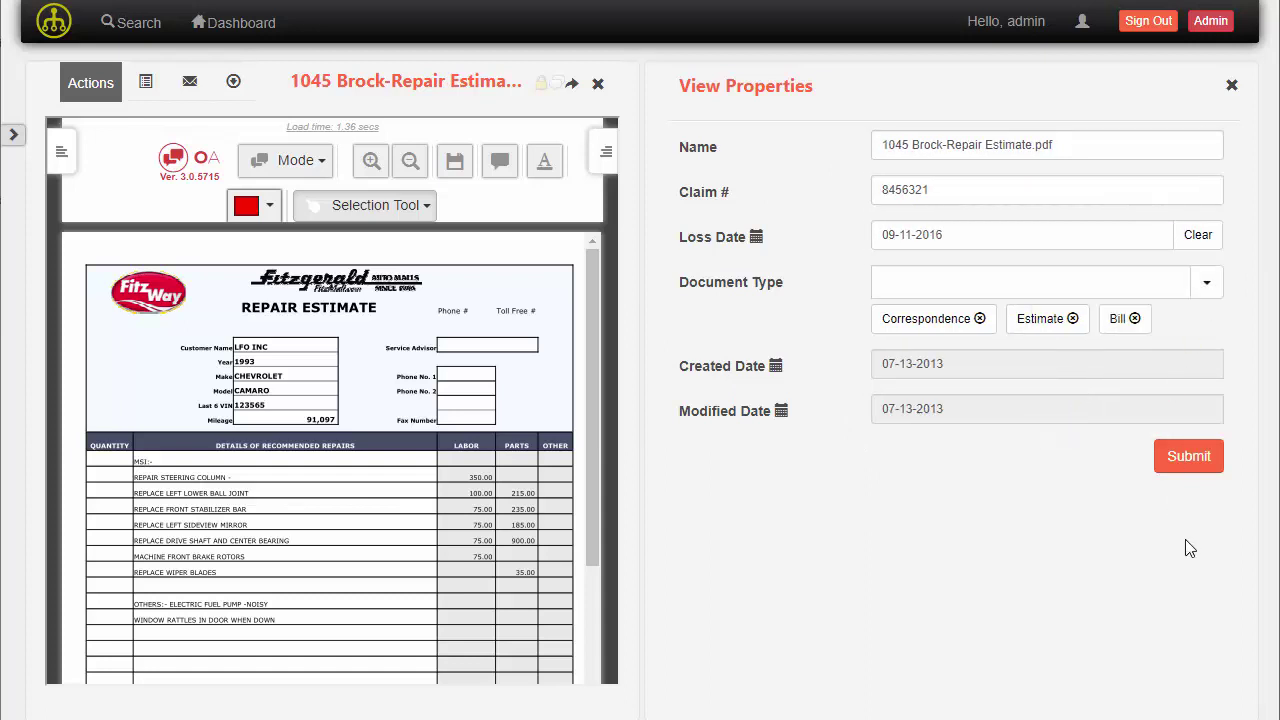
pyautogui.click(1190, 464)
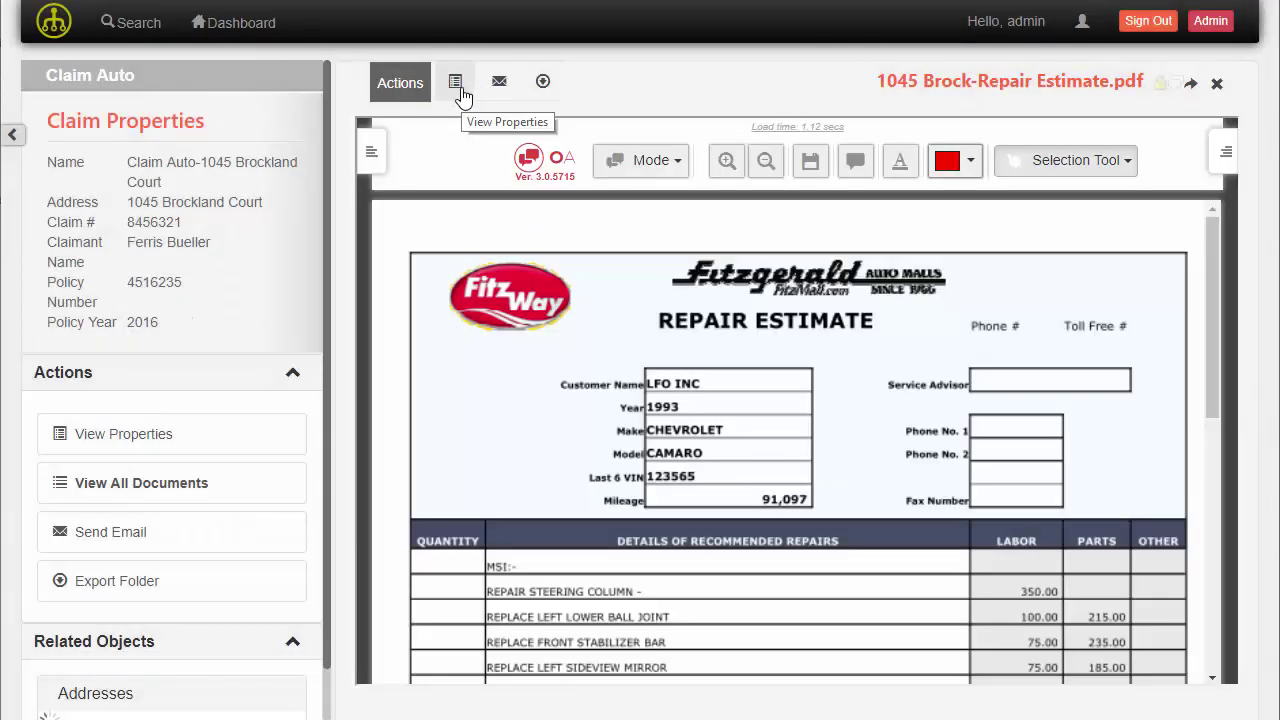
pyautogui.click(456, 88)
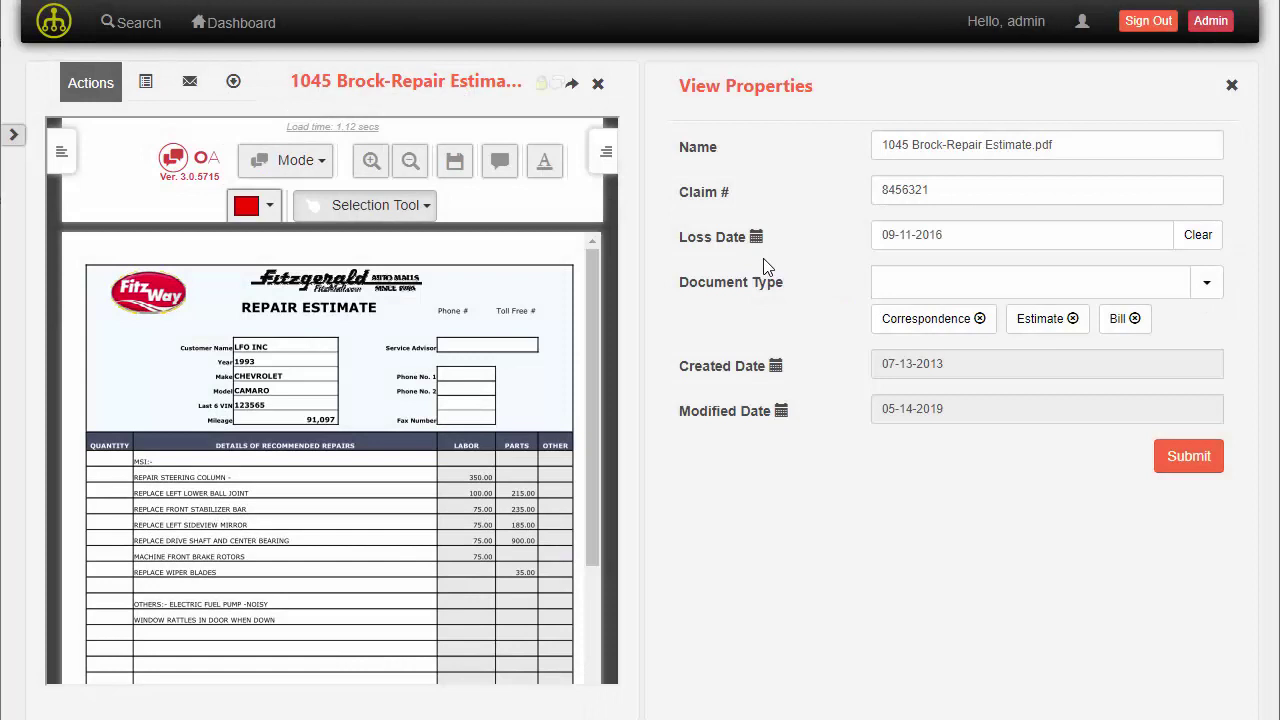